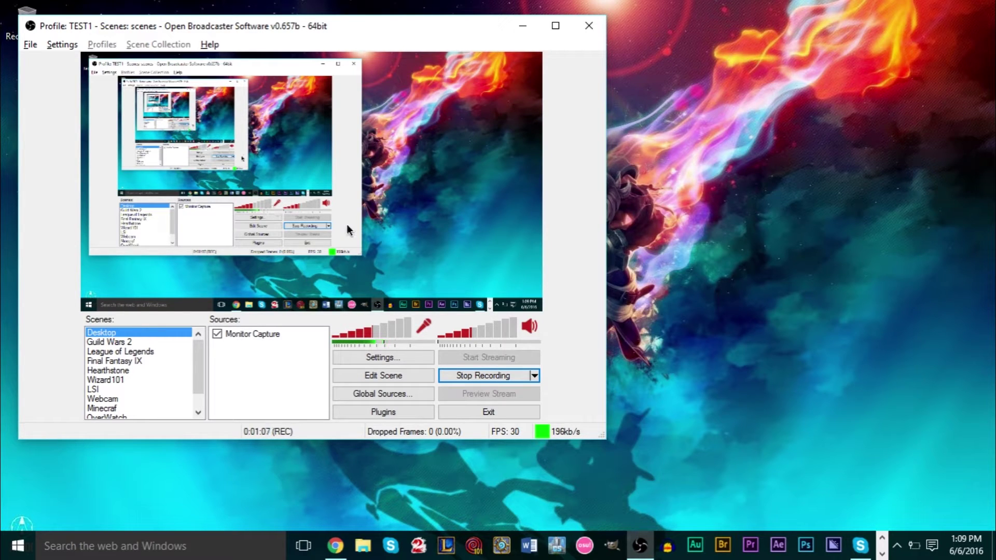
Step: Switch to the browser, run a connection test on Speedtest.net, and minimize the browser window
left_click(343, 544)
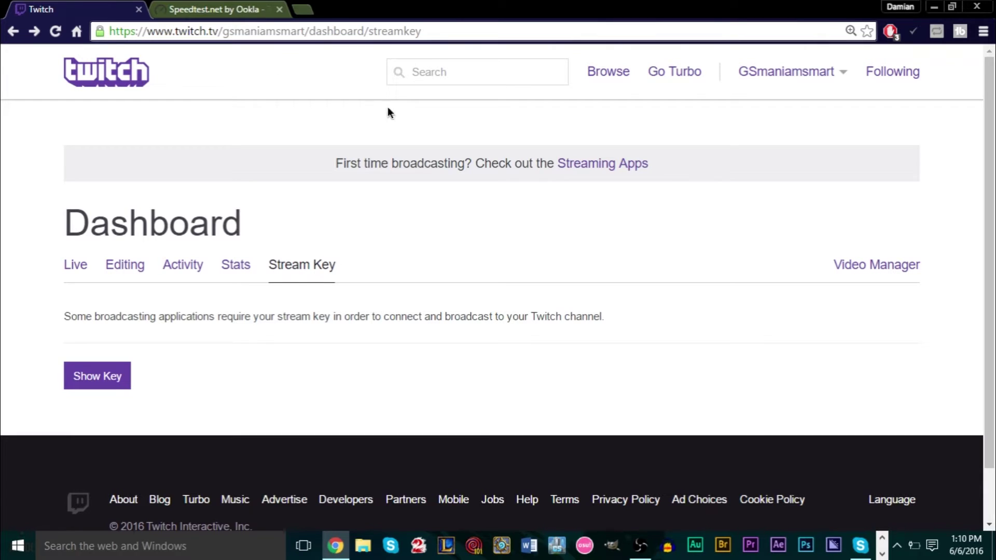
left_click(783, 75)
left_click(214, 9)
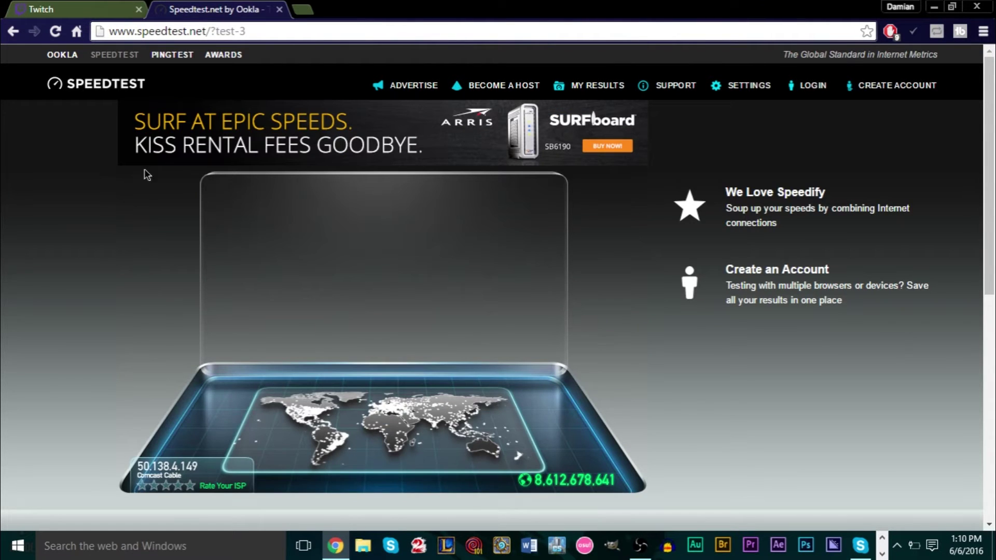
key("ctrl+Tab")
left_click(226, 14)
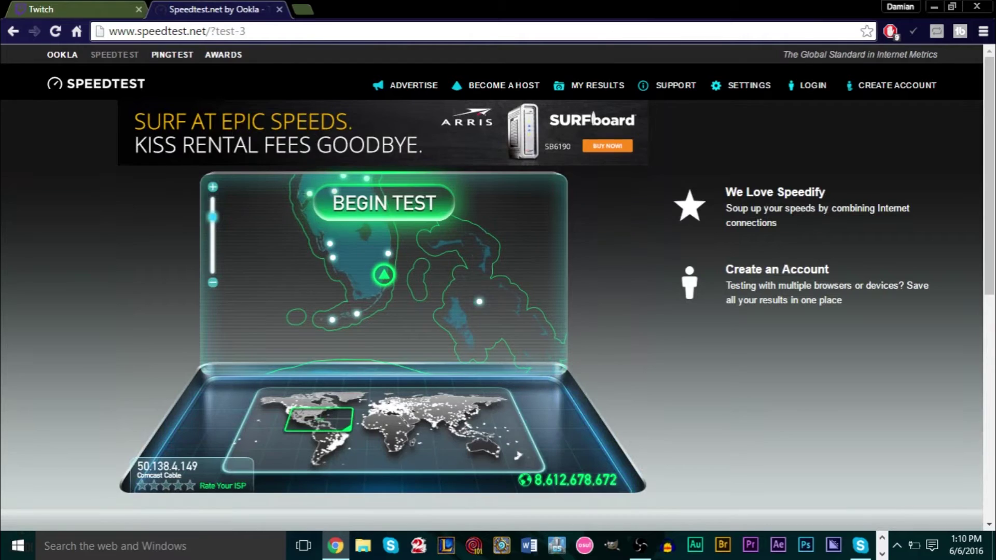
left_click(337, 214)
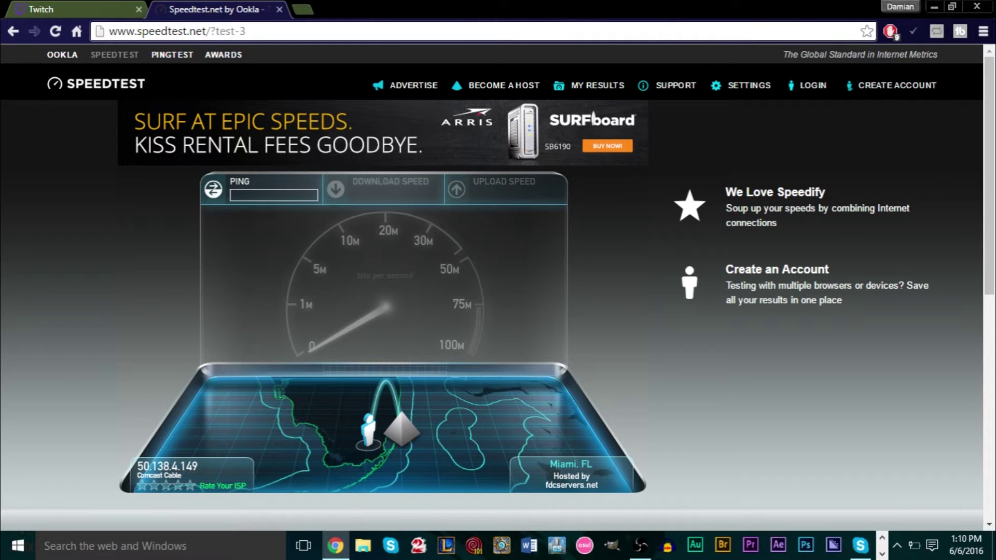
left_click(934, 7)
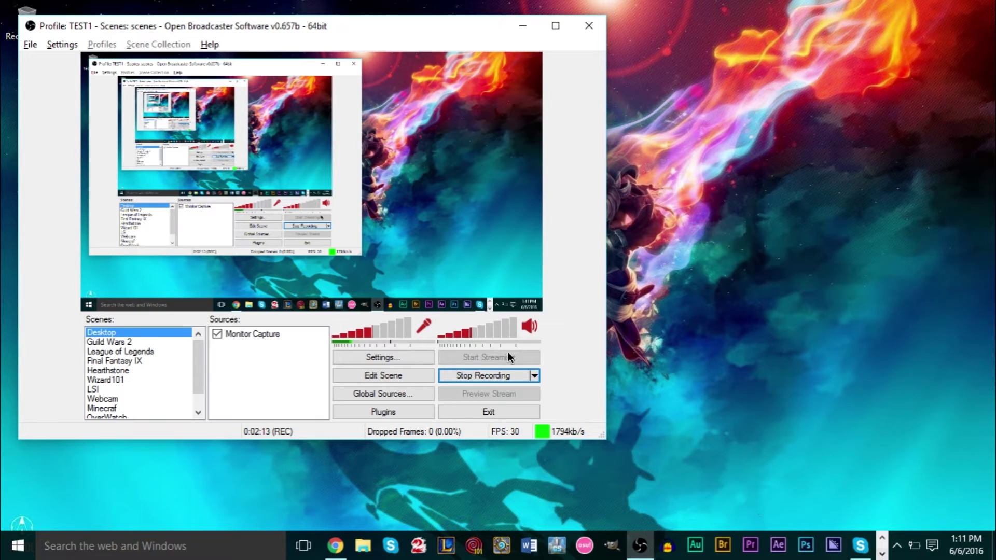
Step: Open the Open Broadcaster Software settings, review the Encoding options, and close the settings window
left_click(402, 358)
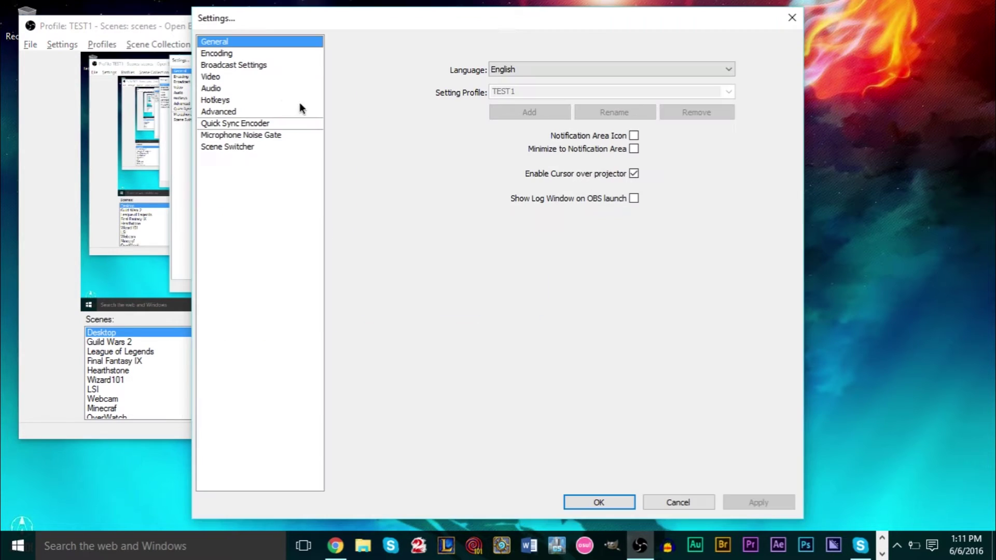
left_click_drag(320, 17, 379, 21)
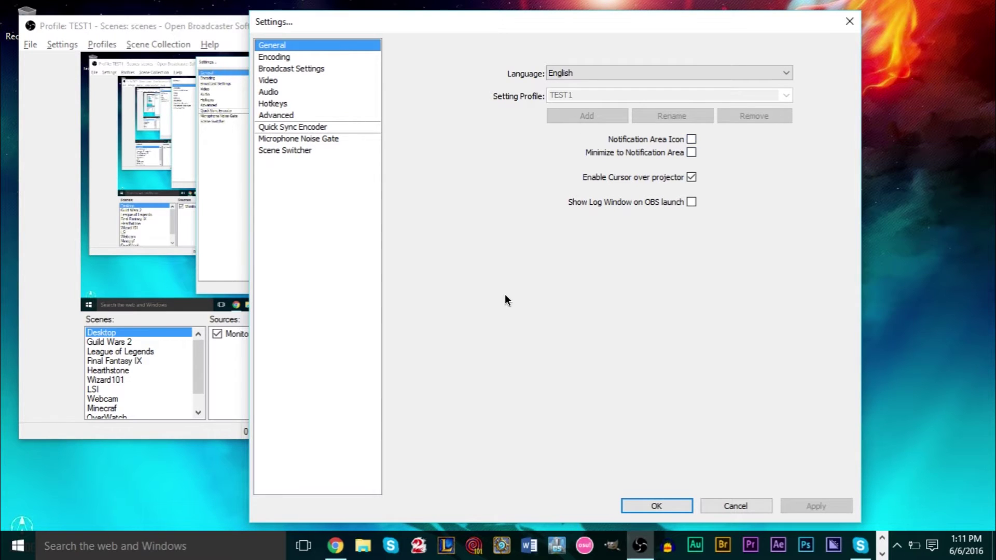
left_click(315, 56)
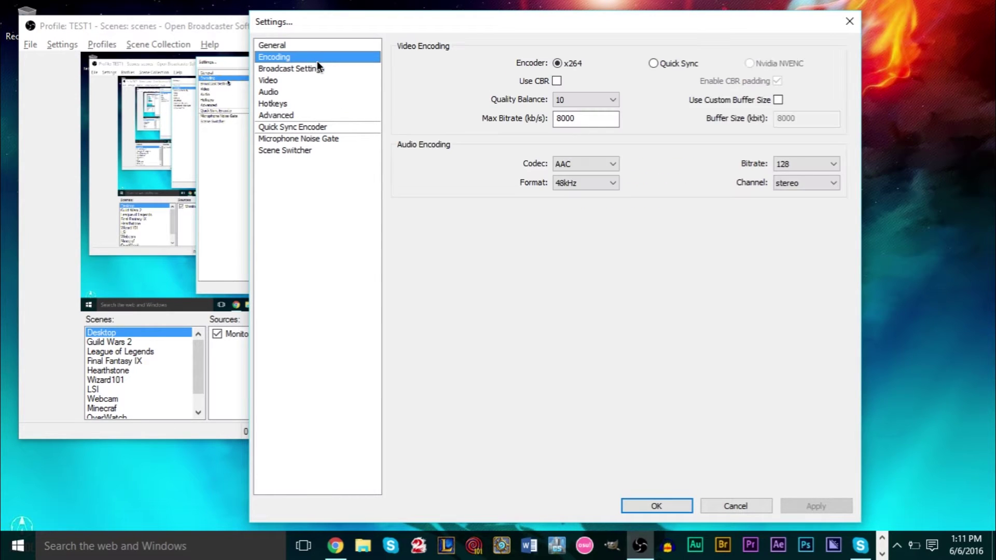
mouse_move(330, 21)
left_mouse_down()
mouse_move(597, 34)
mouse_move(345, 33)
left_mouse_up()
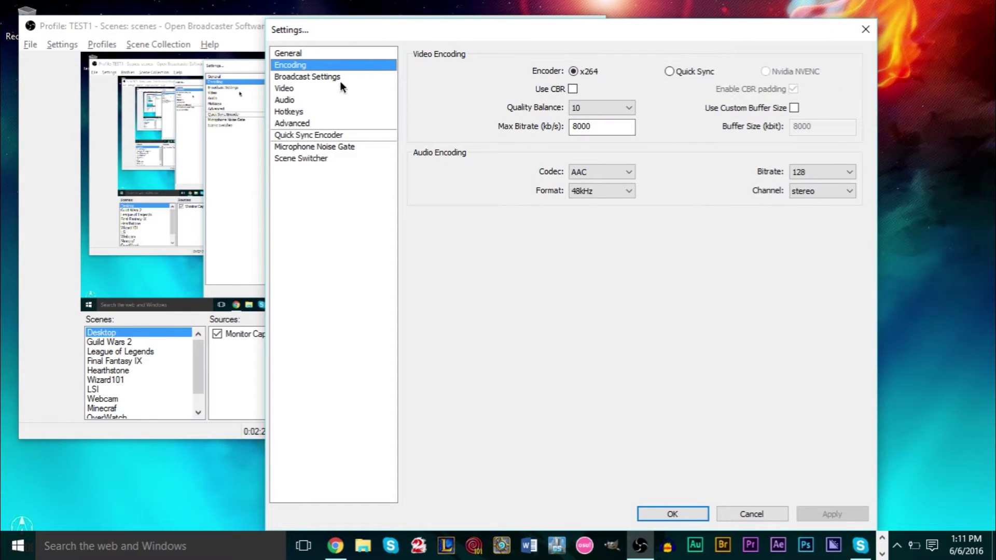
left_click(873, 29)
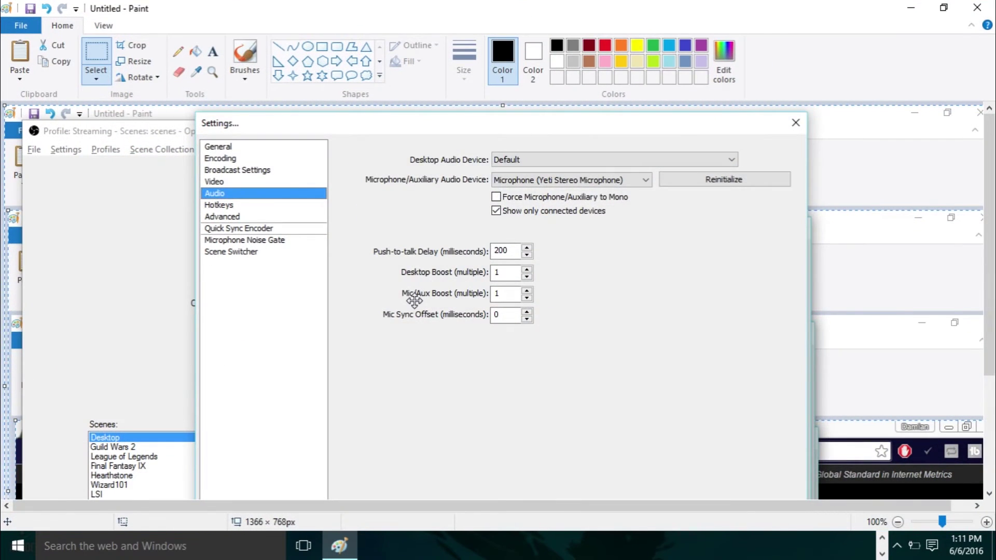
Step: Step back through the pasted screenshots in Paint to the one of the Encoding settings
key("ctrl+z")
key("ctrl+z")
key("ctrl+z")
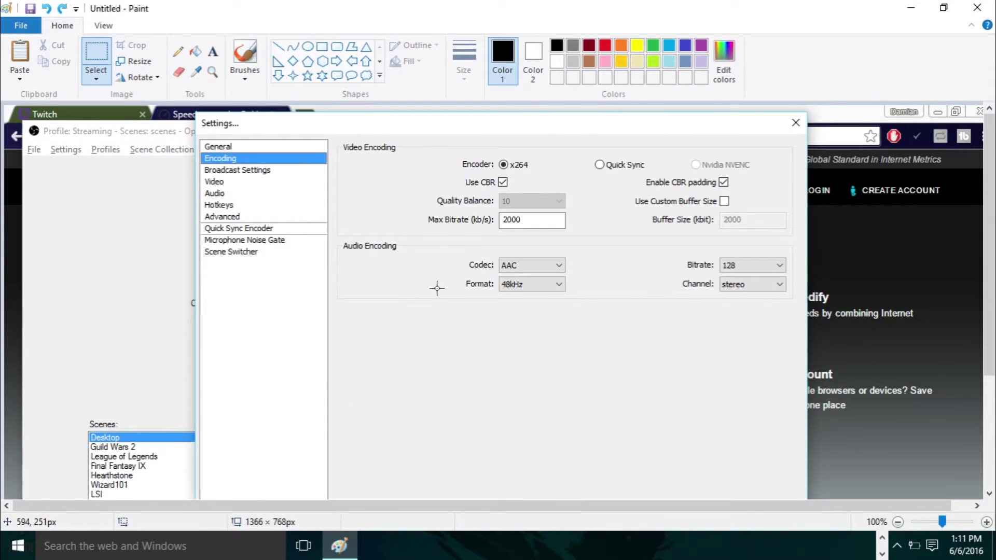
key("ctrl+z")
key("ctrl+y")
key("ctrl+z")
key("ctrl+y")
Step: Underline the Max Bitrate setting in the Encoding screenshot with an orange calligraphy brush stroke
left_click(620, 43)
left_click(253, 73)
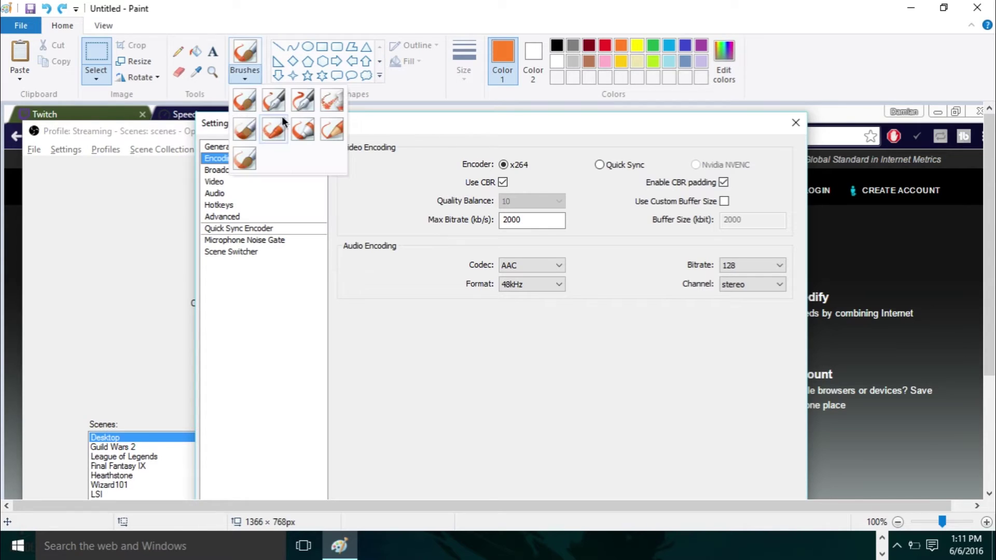
left_click(244, 131)
left_click(256, 77)
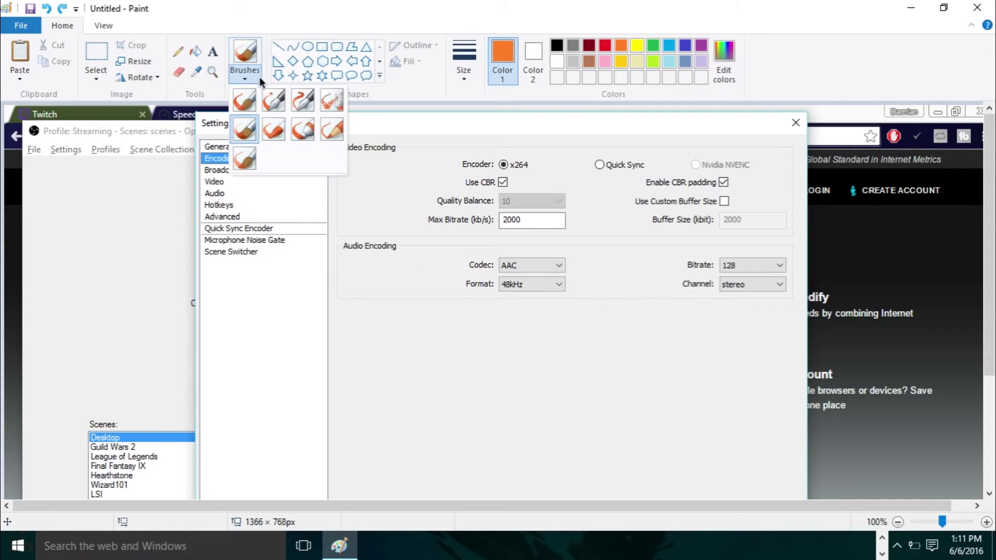
left_click(272, 101)
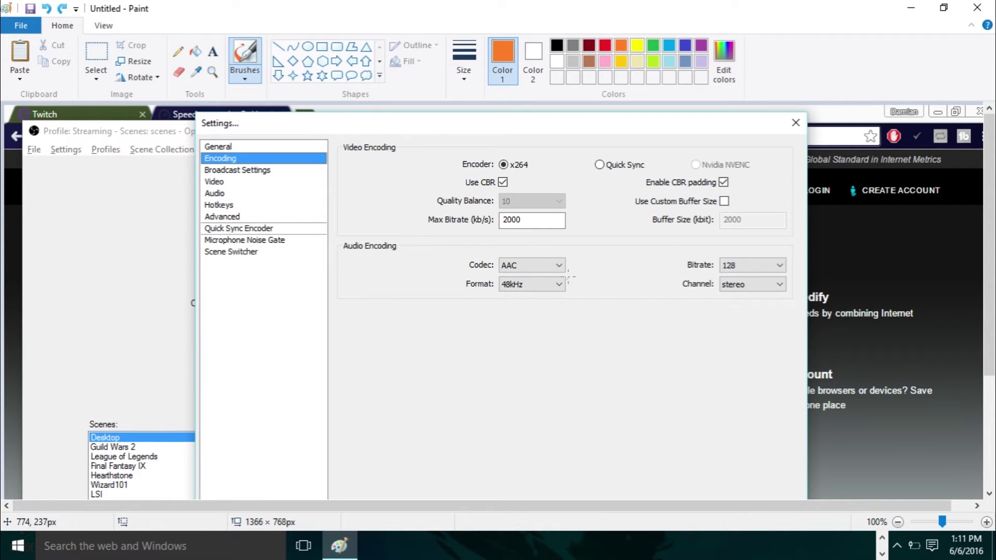
left_click_drag(477, 237, 574, 226)
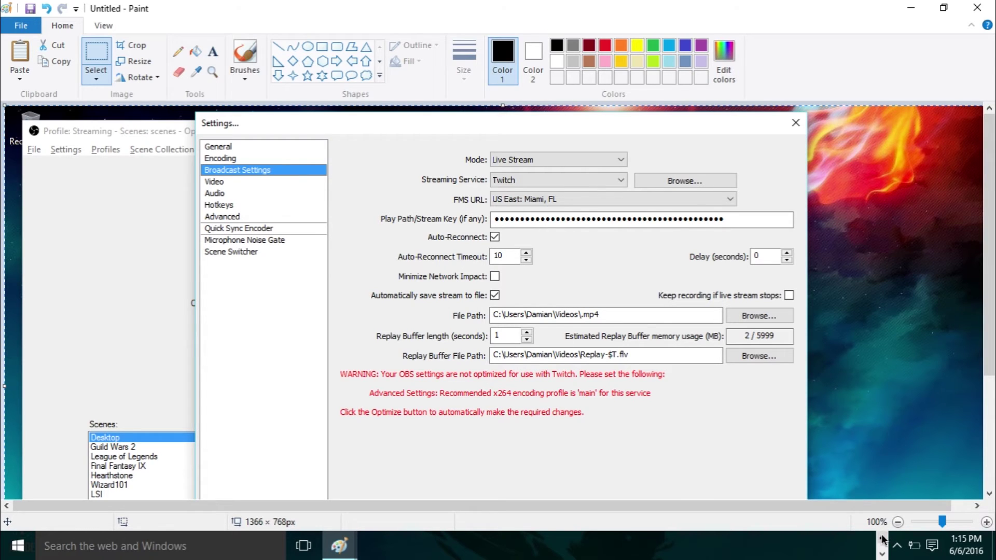
Step: Switch to the Twitch dashboard in the browser, request the stream key, and dismiss the warning without revealing the key
left_click(335, 546)
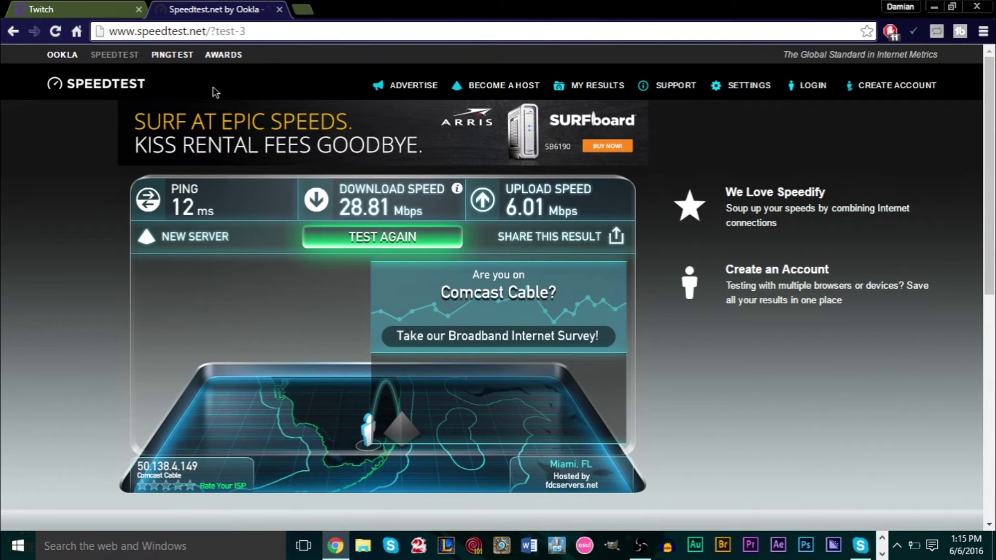
left_click(41, 8)
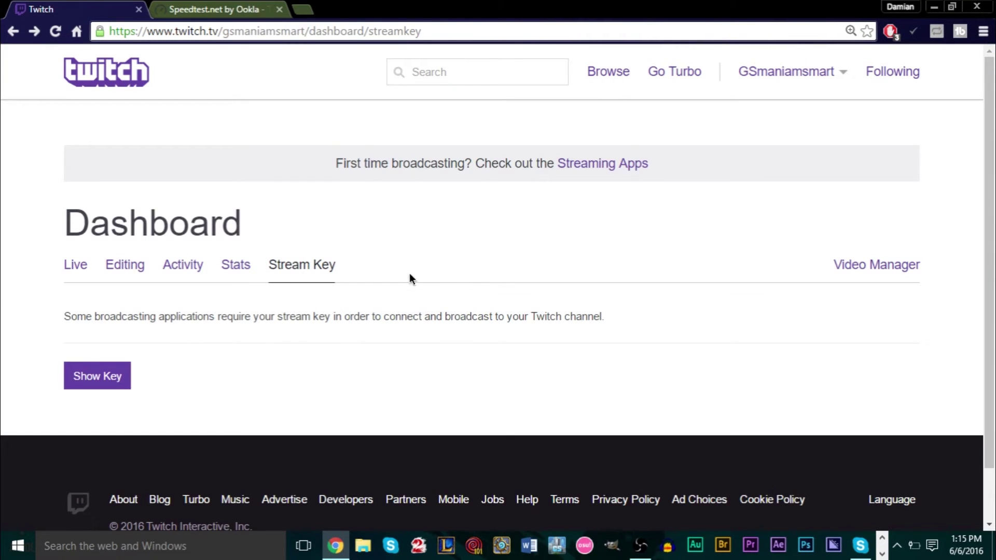
left_click(94, 377)
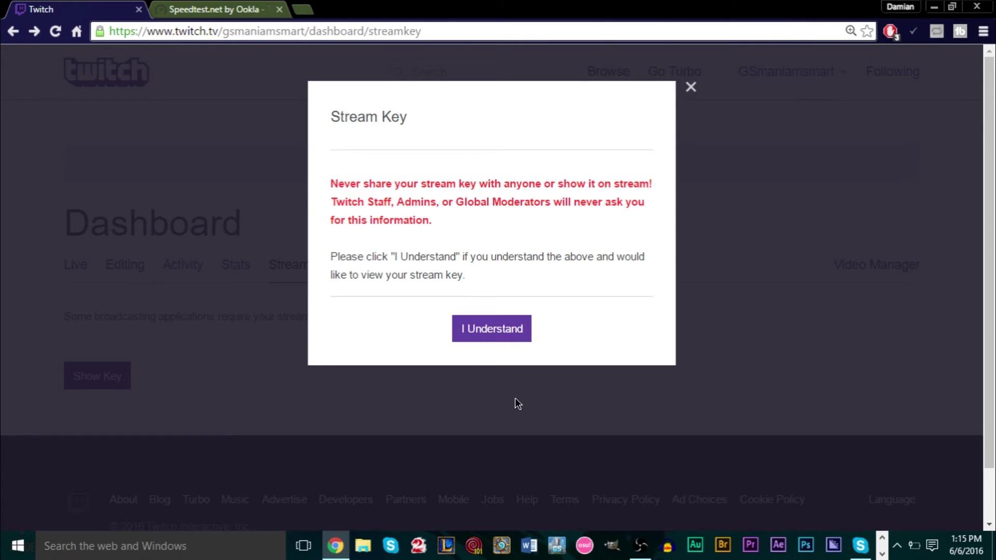
left_click(690, 87)
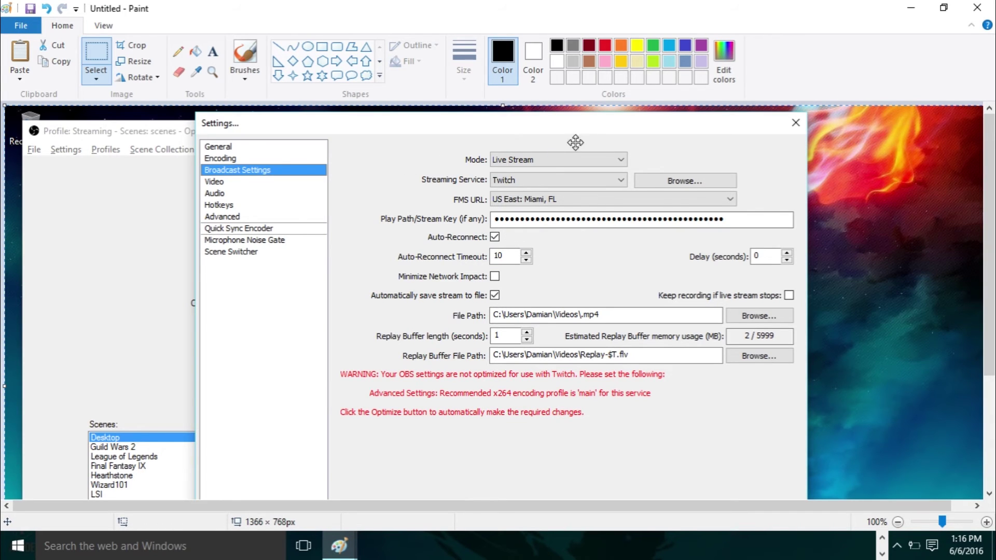
Step: View the Video settings screenshot in Paint, and check the Windows playback and recording devices before closing the Sound dialog
left_click(264, 181)
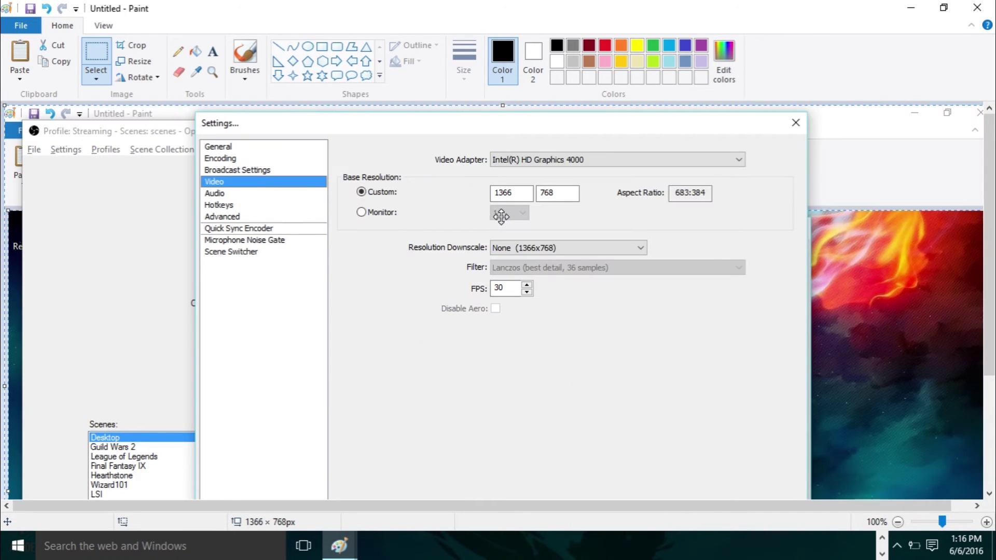
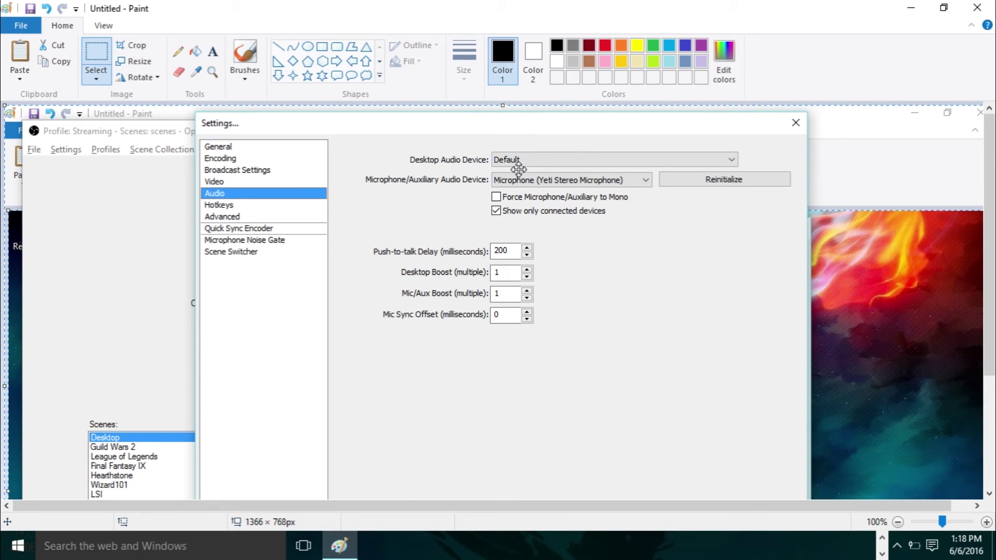
left_click(897, 545)
right_click(864, 520)
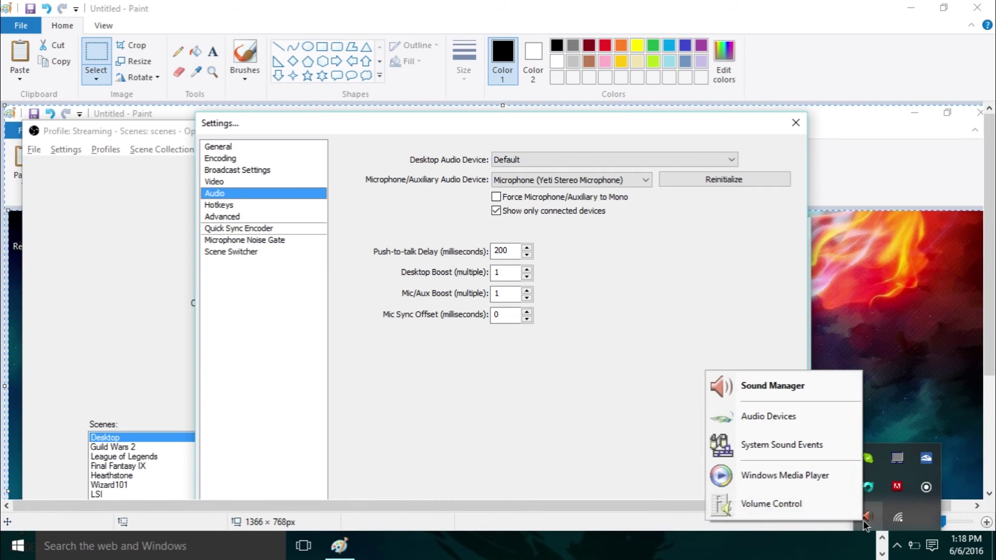
left_click(791, 422)
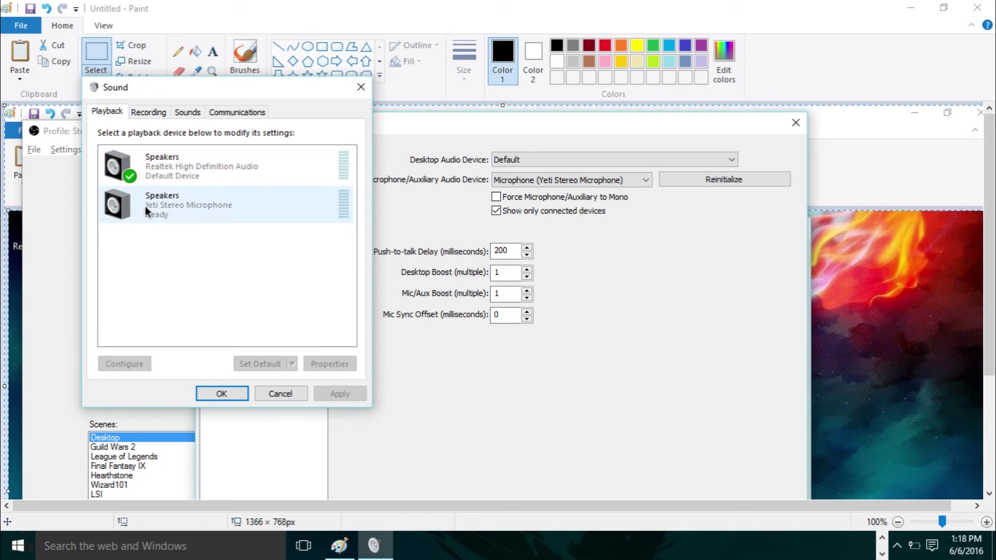
left_click(149, 112)
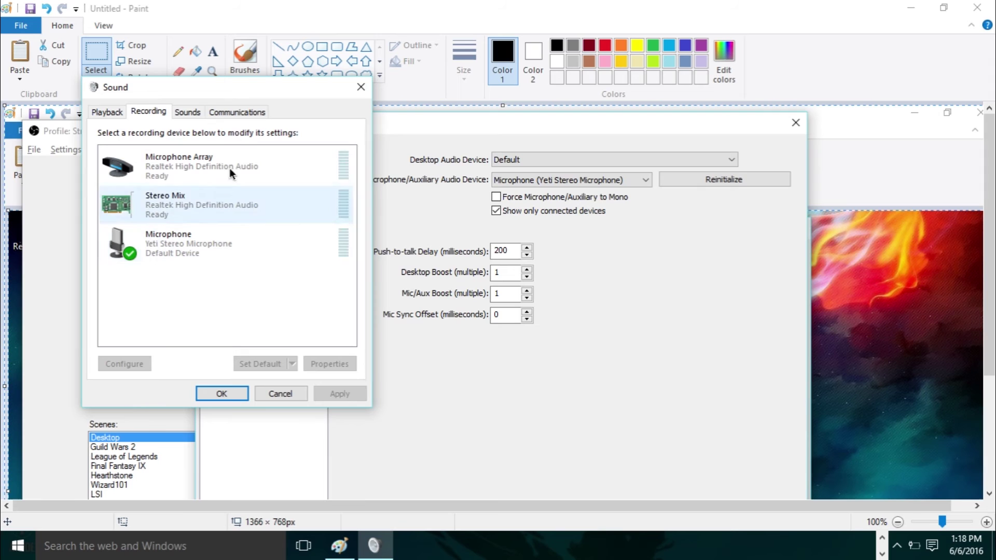
left_click_drag(242, 92, 178, 106)
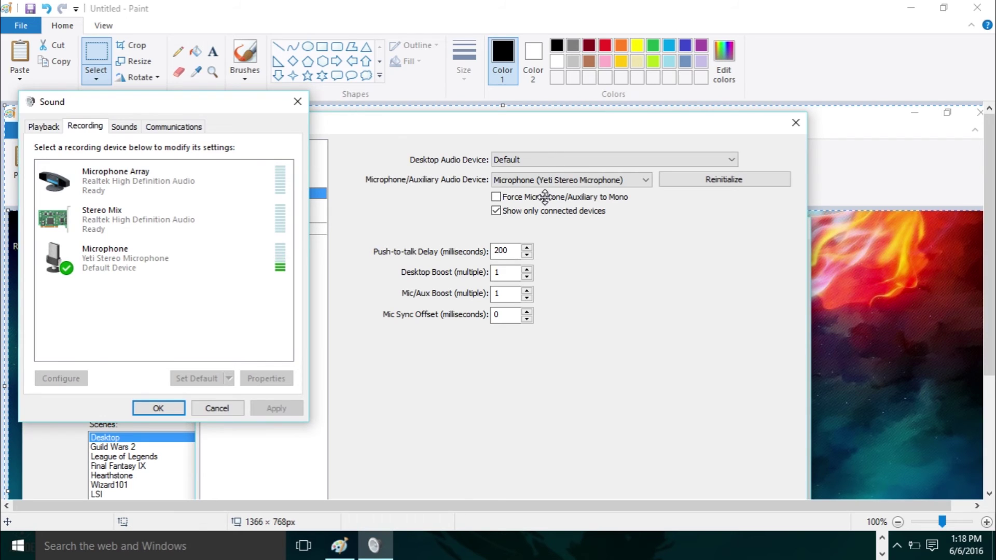
key("Escape")
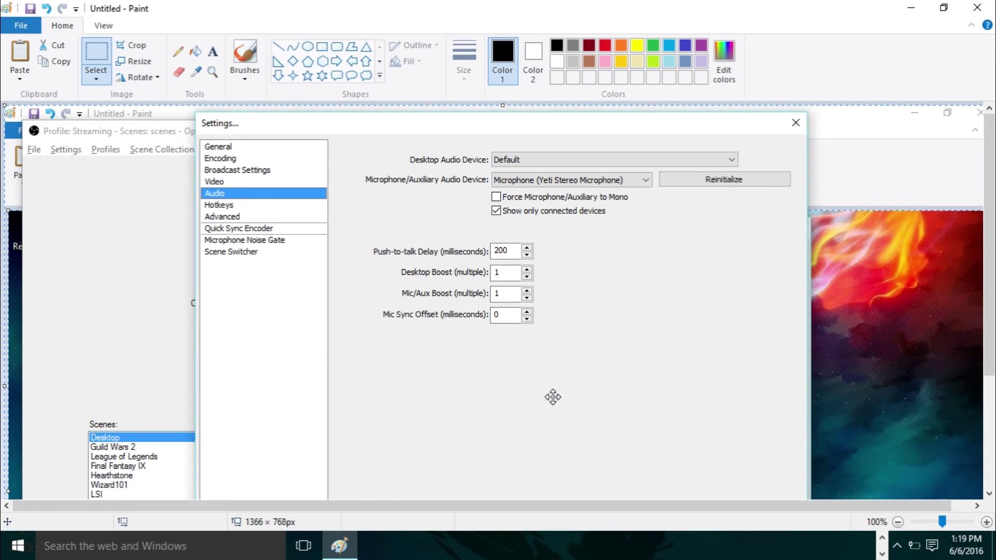
Step: Close Paint without saving the picture, and open the account's own channel page on Twitch
left_click(982, 6)
left_click(519, 271)
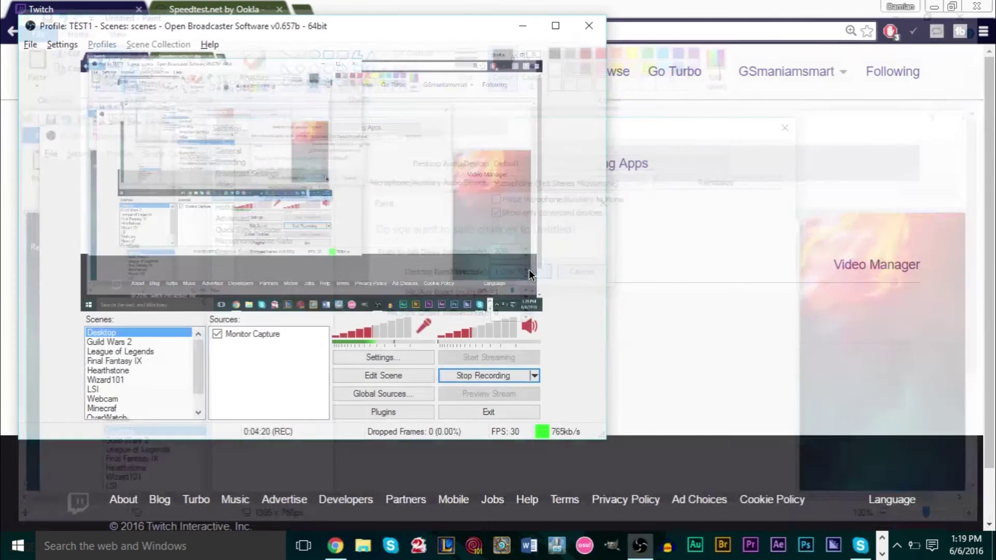
left_click(680, 329)
left_click(825, 74)
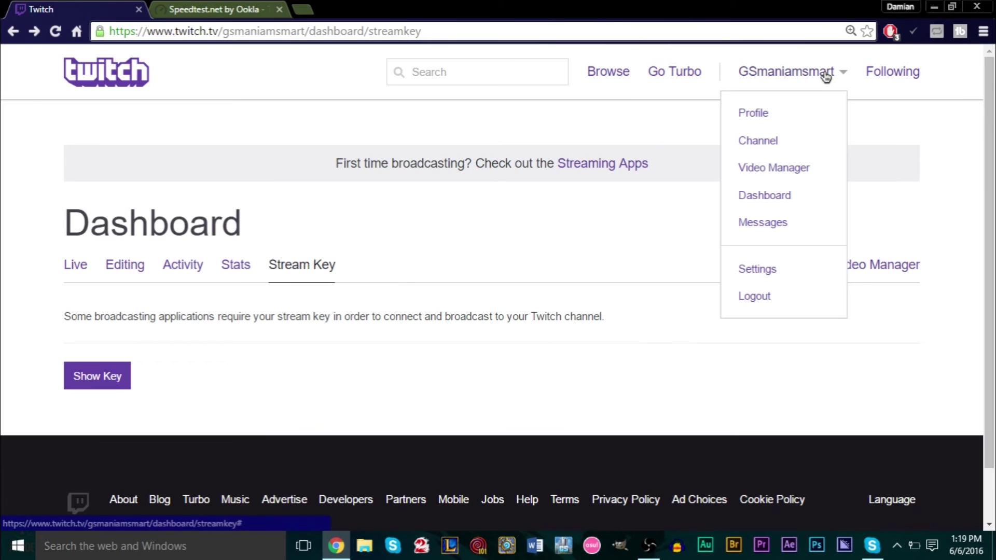
left_click(752, 138)
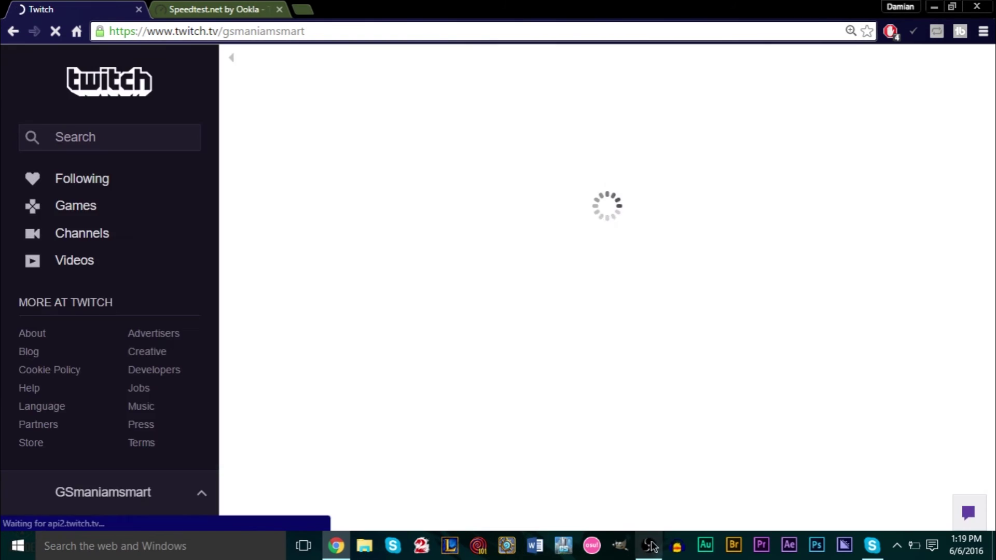
Step: Switch to Open Broadcaster Software, review the Advanced settings, and close the settings window
left_click(649, 546)
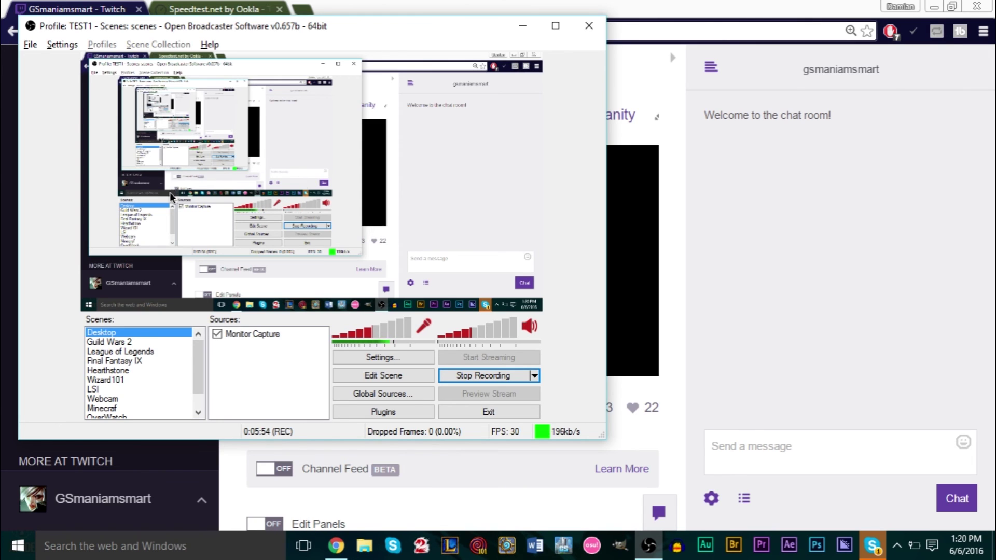
left_click(392, 359)
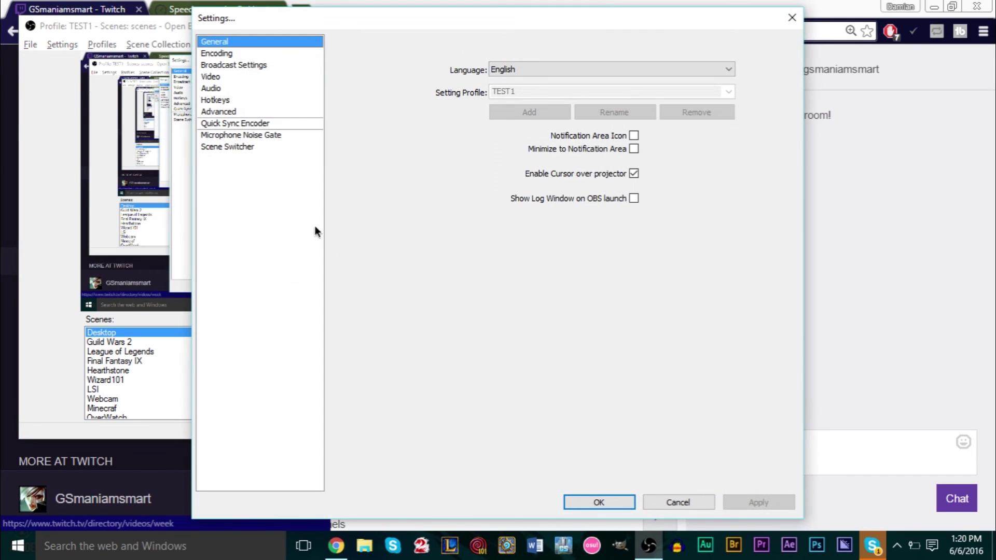
left_click(246, 125)
left_click(244, 111)
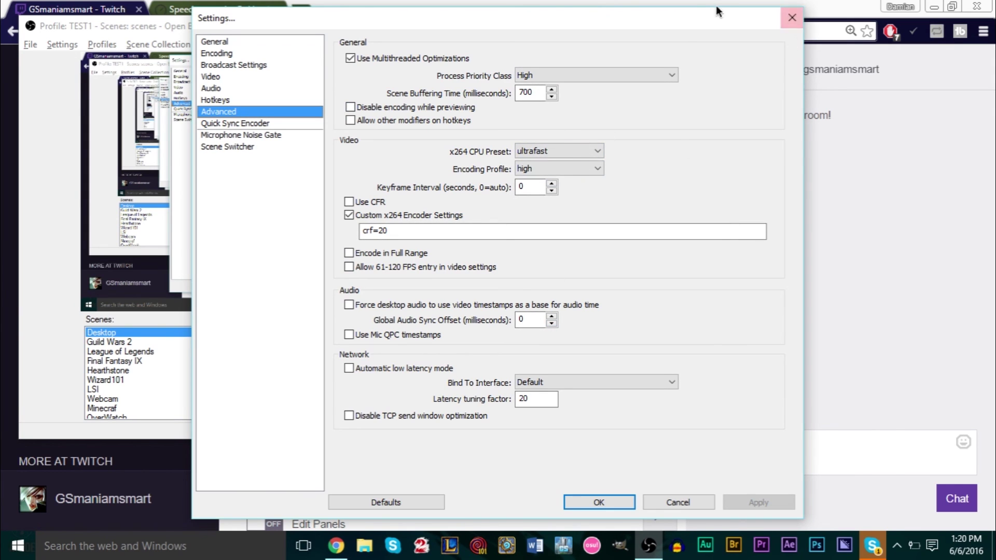
left_click(789, 24)
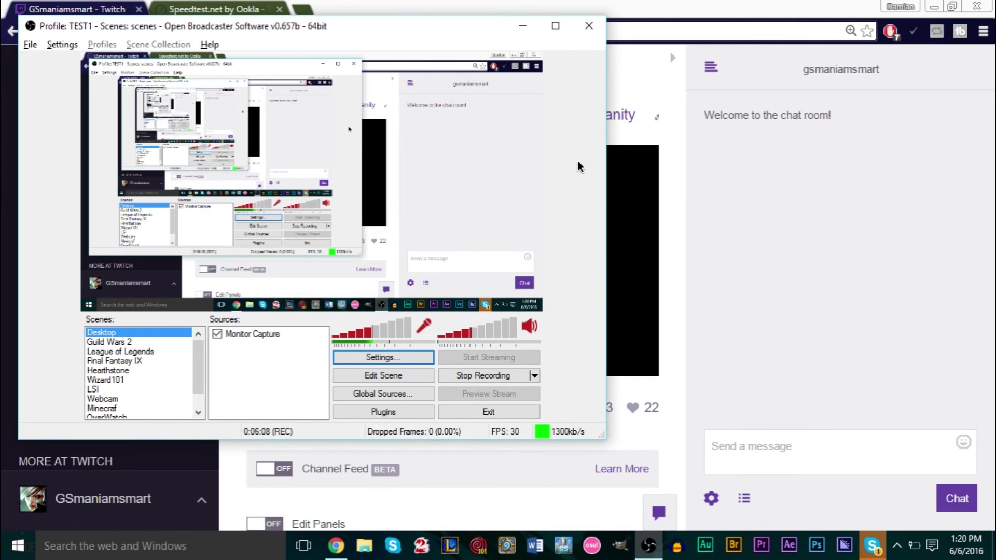